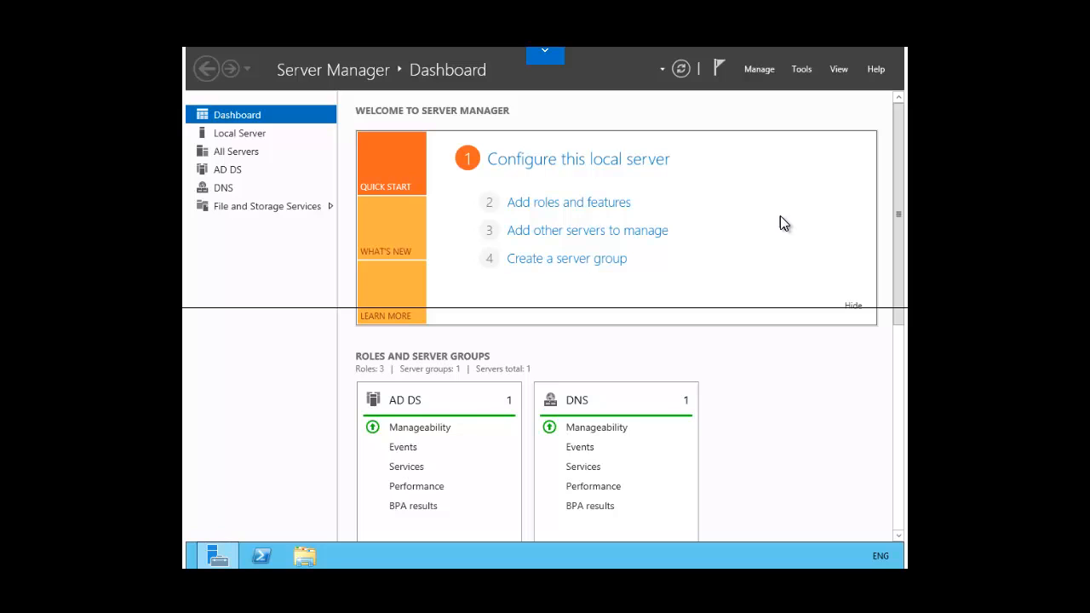
- Launch Remove Roles and Features on LON-DC1 and select the Active Directory Domain Services role entry
left_click(747, 69)
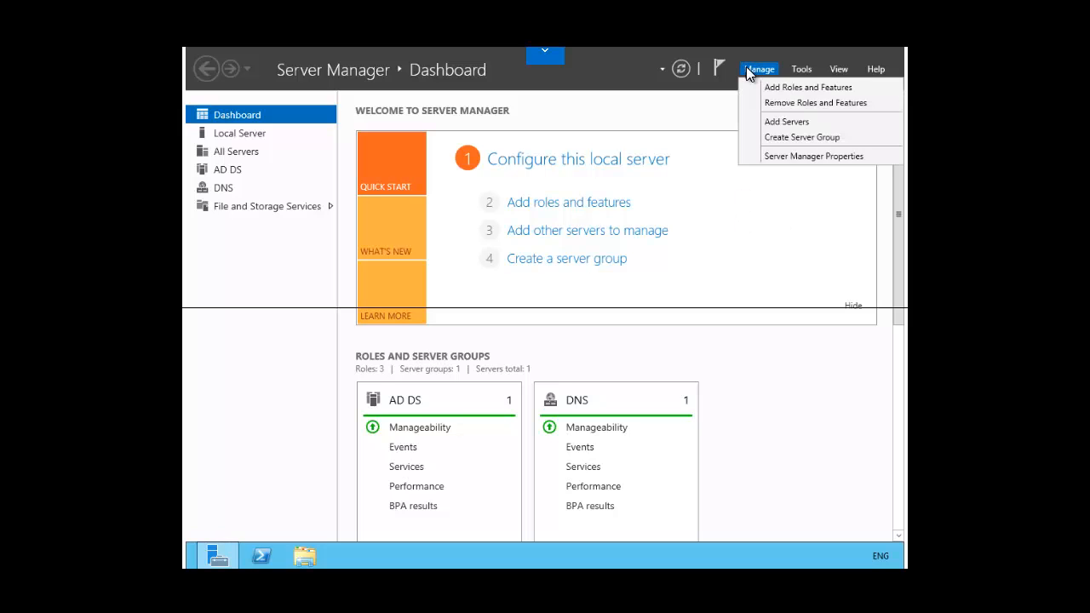
left_click(777, 105)
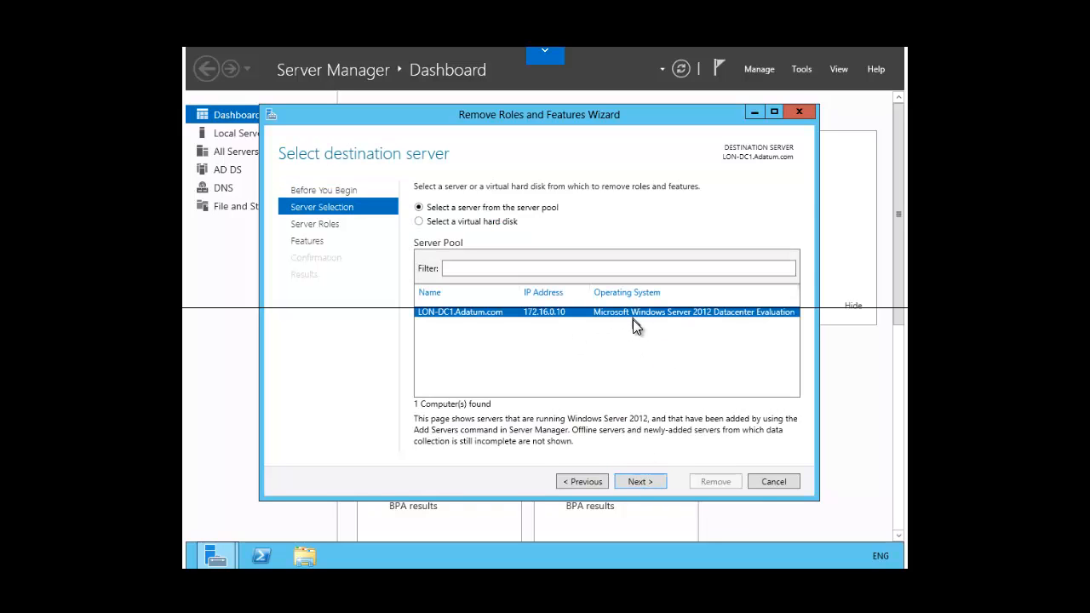
left_click(639, 482)
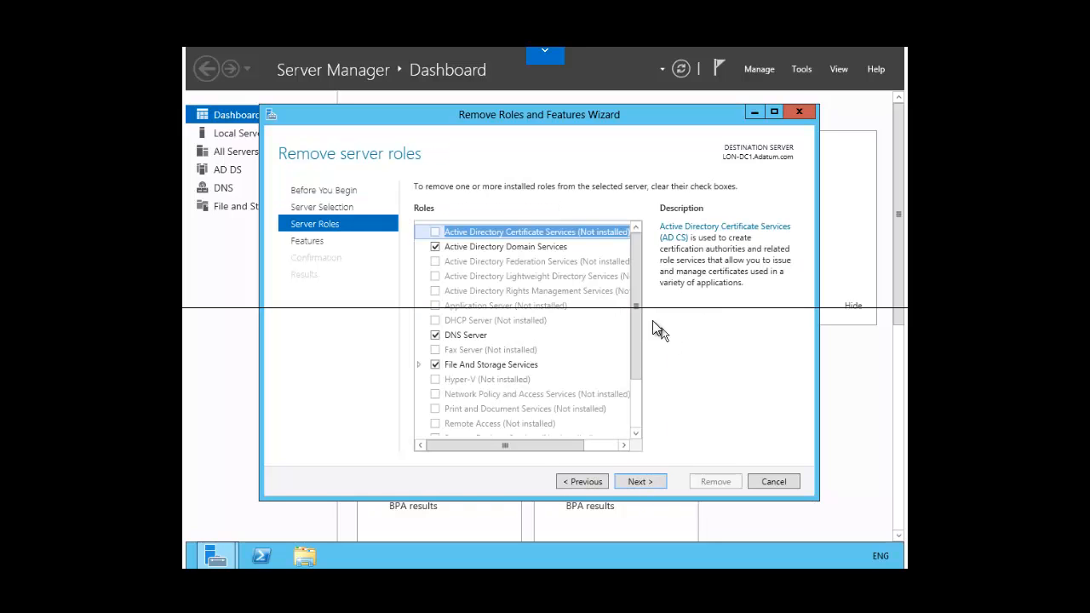
left_click(435, 248)
- Clear Active Directory Domain Services and accept removing its dependent management tools
left_click(435, 247)
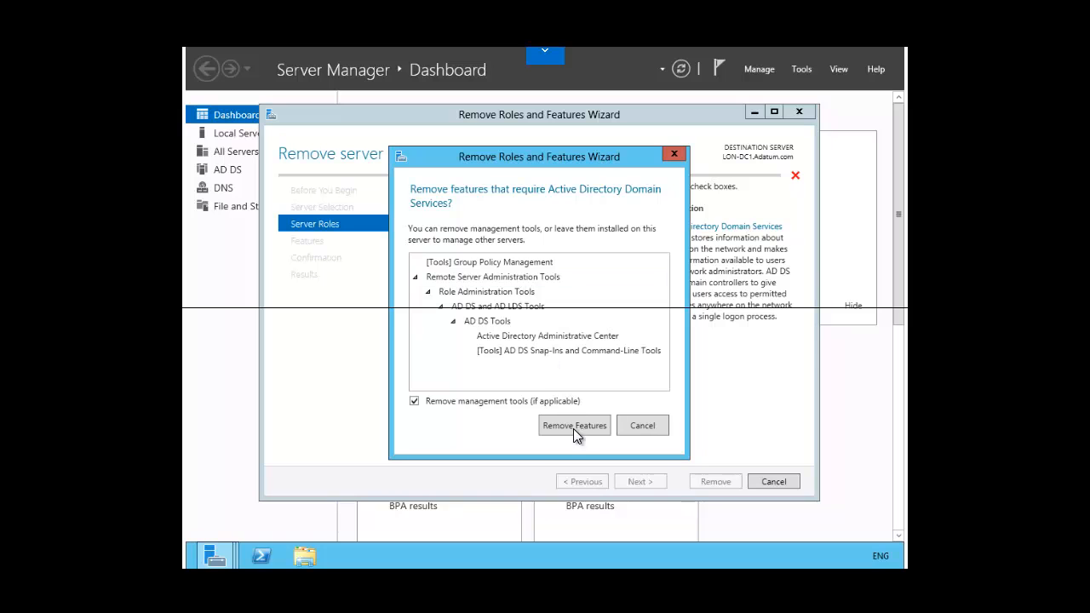
left_click(573, 425)
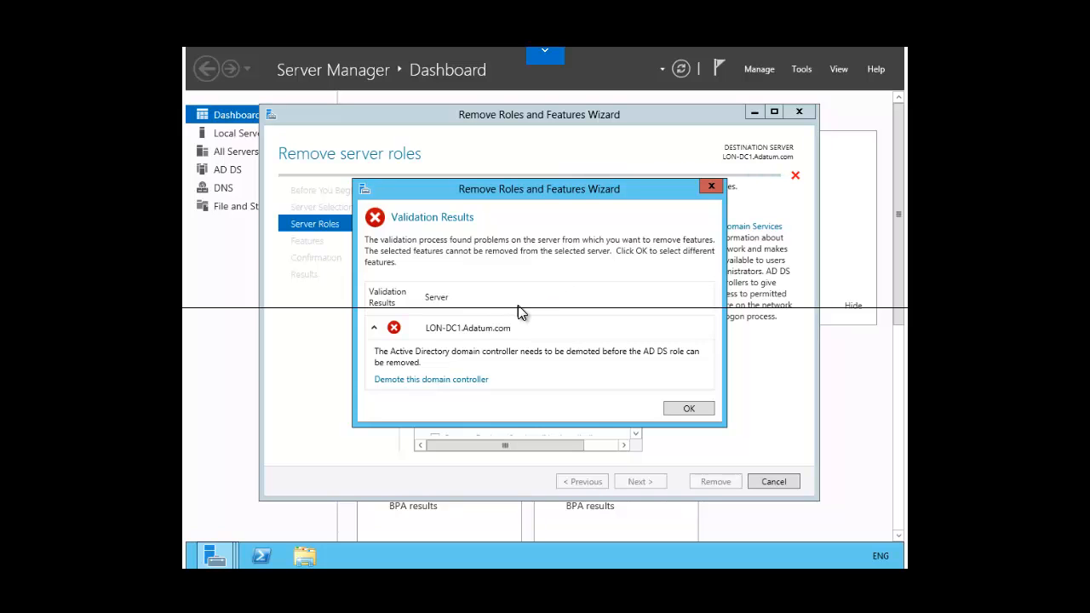
- Start demoting the domain controller, marking it as the last domain controller in the domain
left_click(421, 380)
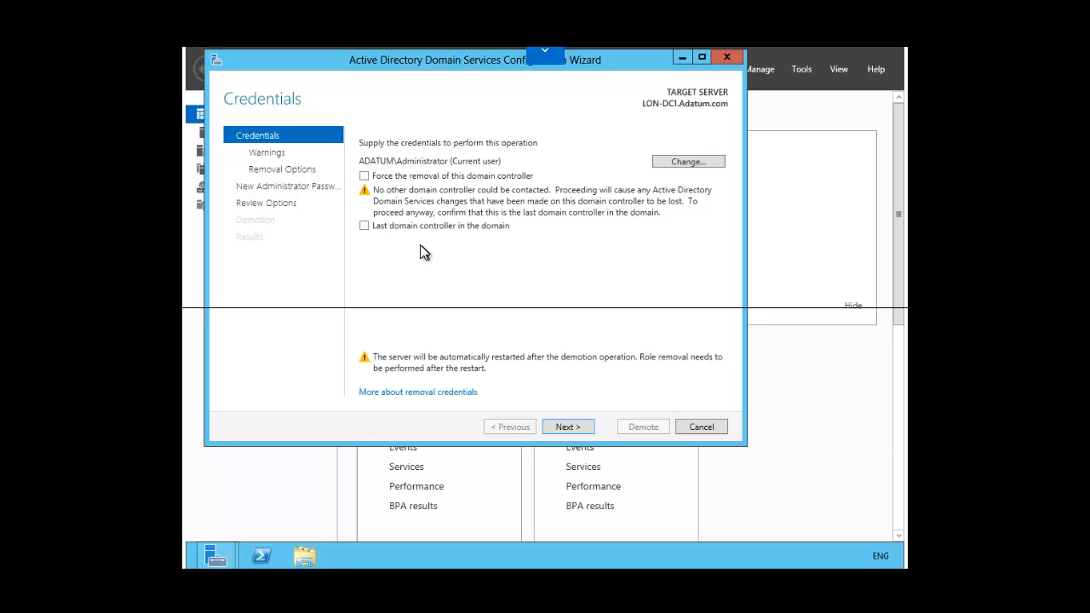
left_click(365, 226)
- Approve removal despite hosted DNS and Global Catalog roles, and also remove application partitions
left_click(563, 427)
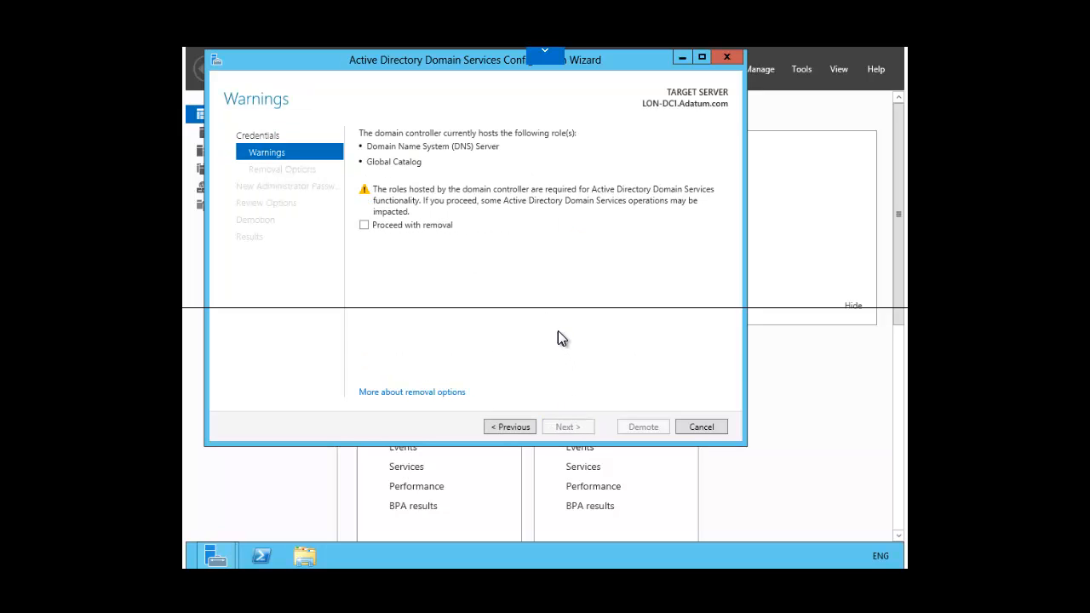
left_click(364, 224)
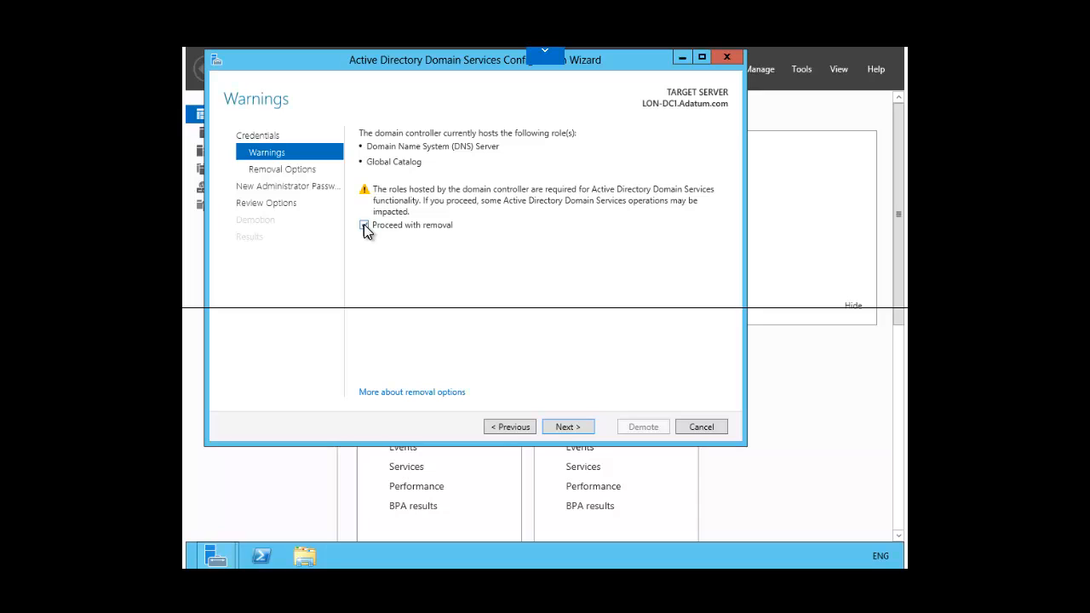
left_click(563, 427)
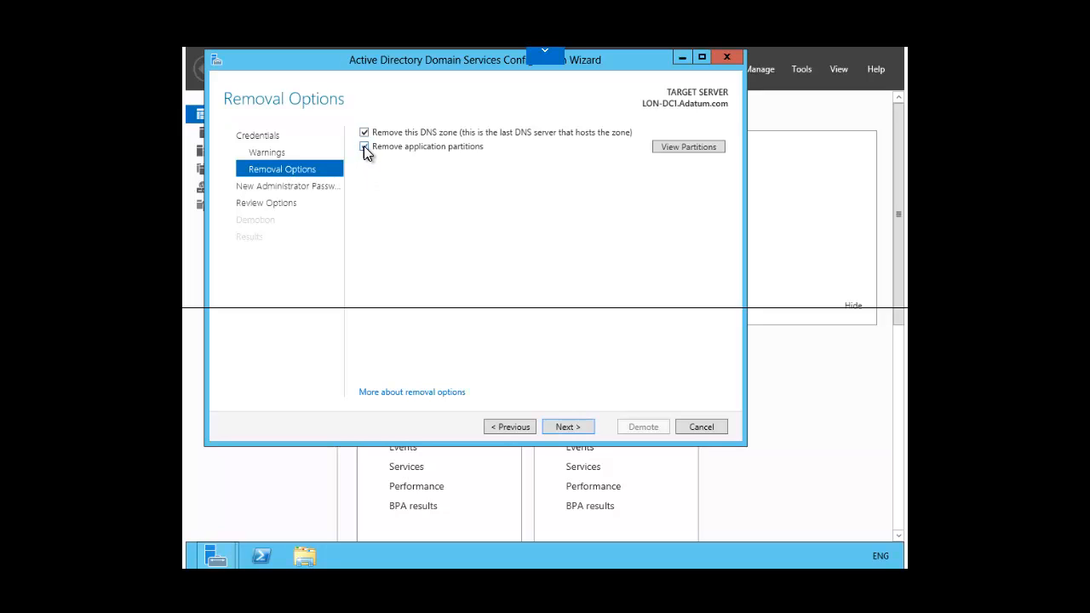
left_click(364, 146)
left_click(569, 428)
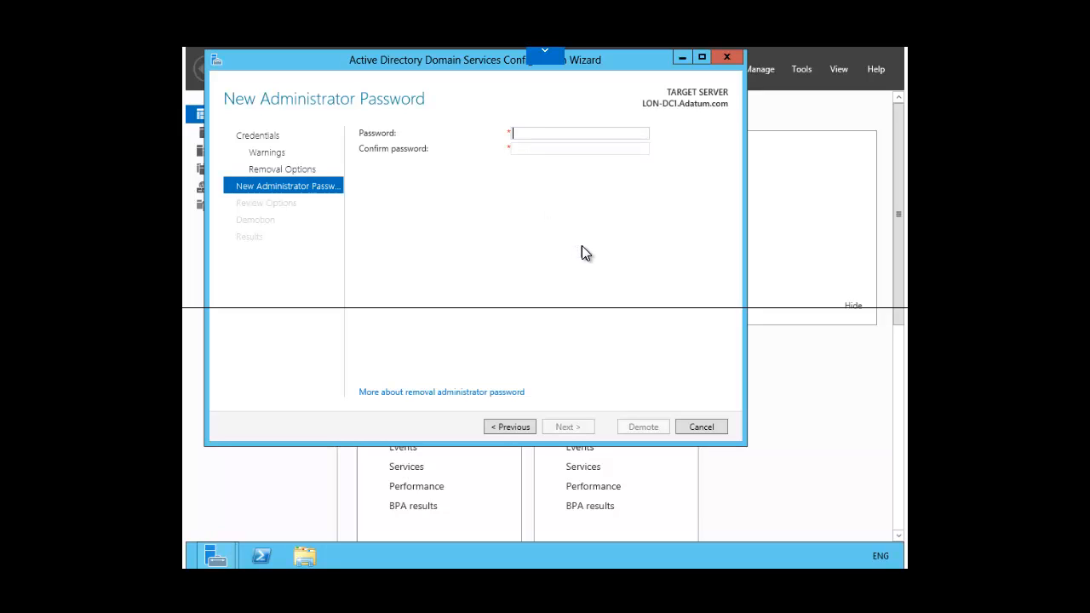
- Enter and confirm the new local administrator password, then continue to the review summary
type("Pa$$w0rd")
key("Tab")
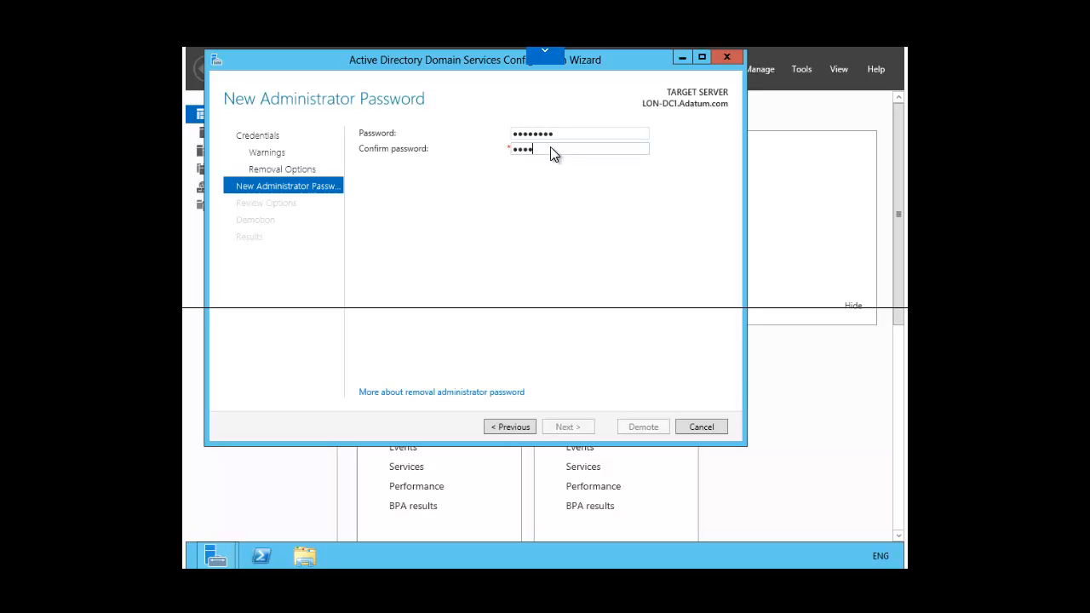
type("Pa$$w0rd")
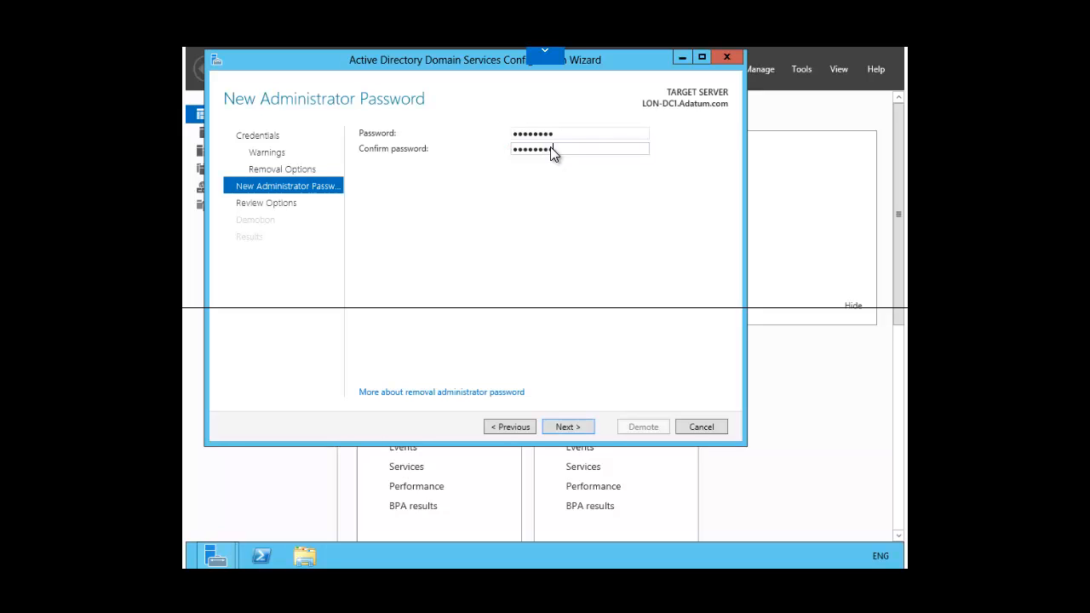
left_click(571, 426)
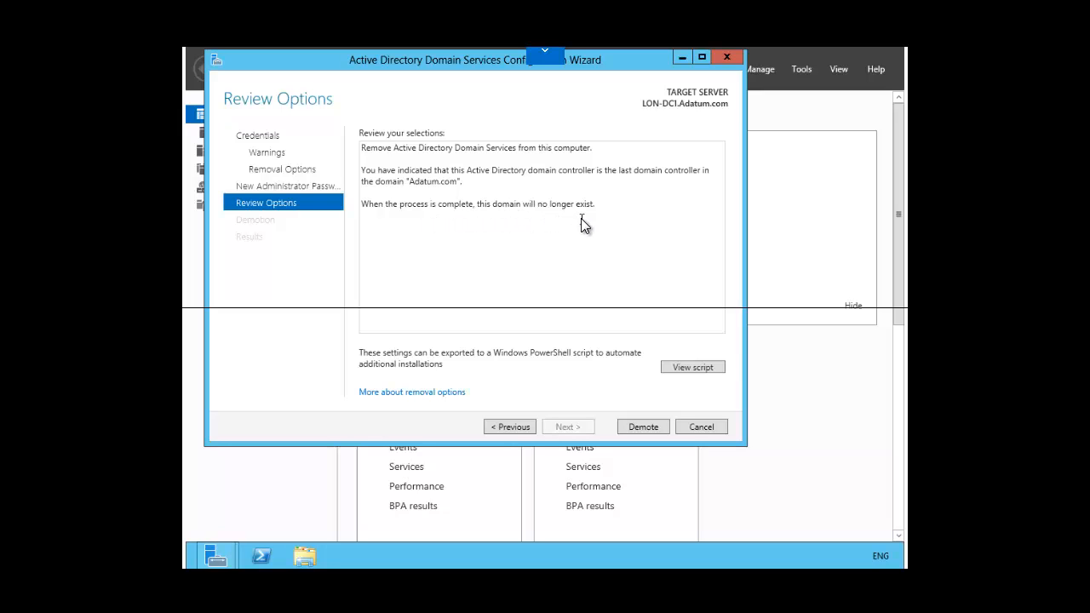
- Demote LON-DC1 as the final domain controller of Adatum.com
left_click(638, 425)
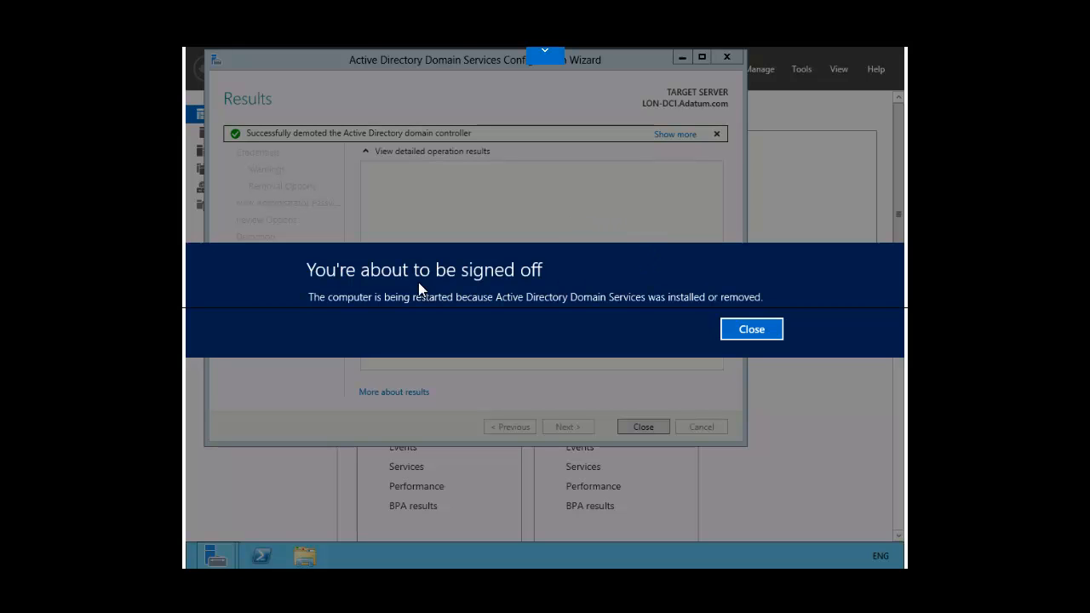
- Dismiss the sign-off notice so the server restarts after the demotion
left_click(742, 329)
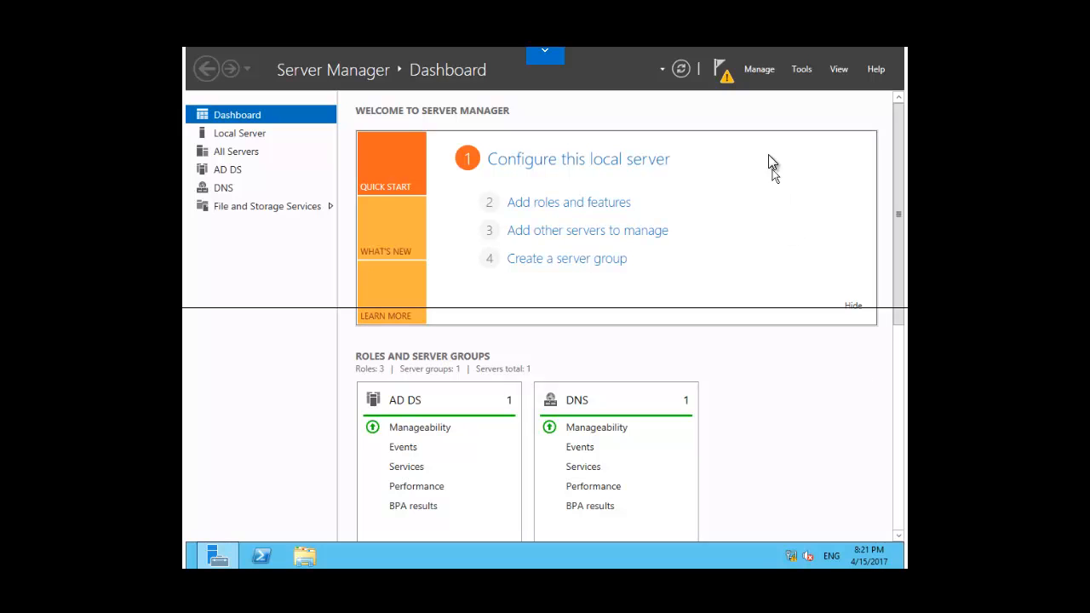
- Reopen Remove Roles and Features for LON-DC1 and reach its installed server roles
left_click(755, 68)
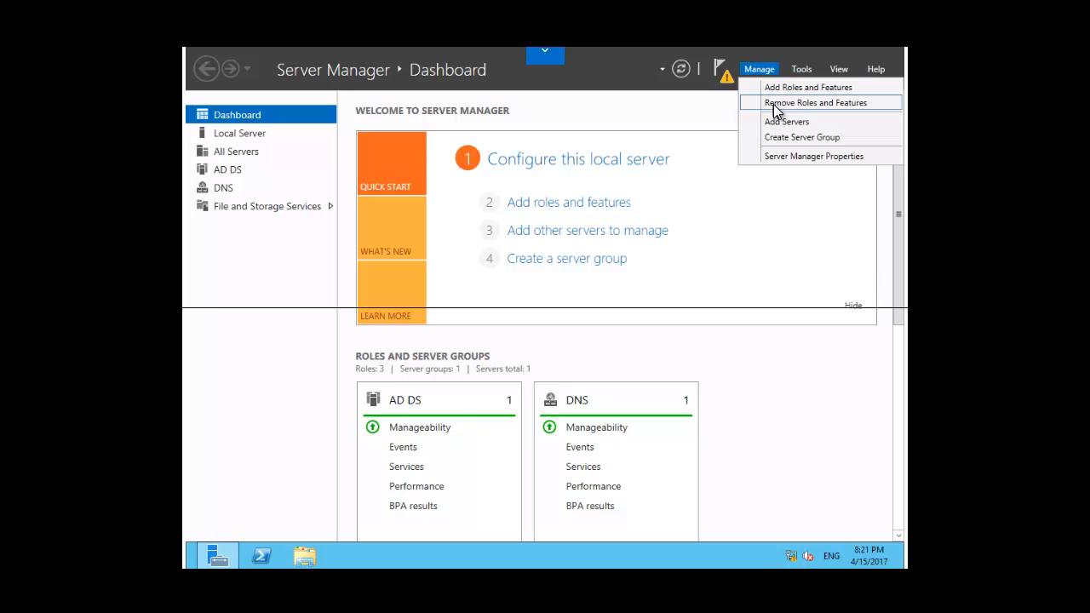
left_click(774, 103)
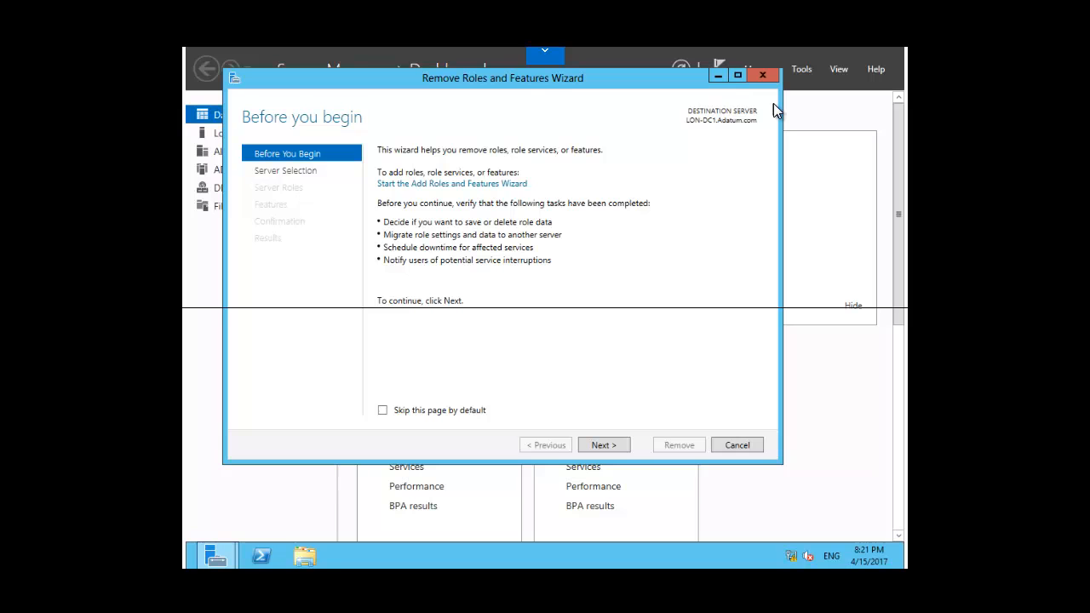
left_click(607, 446)
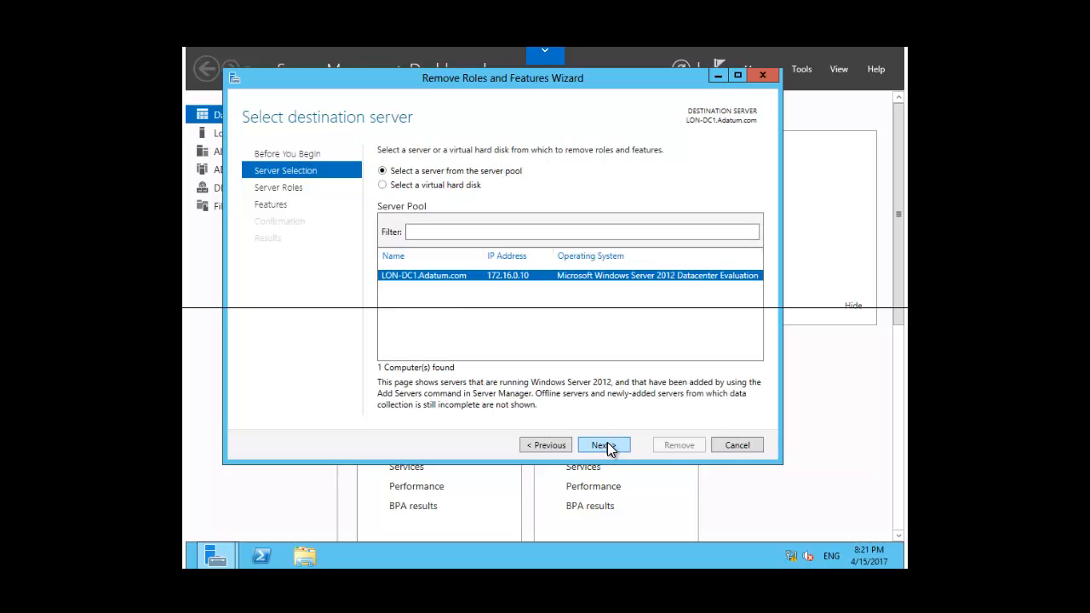
left_click(601, 445)
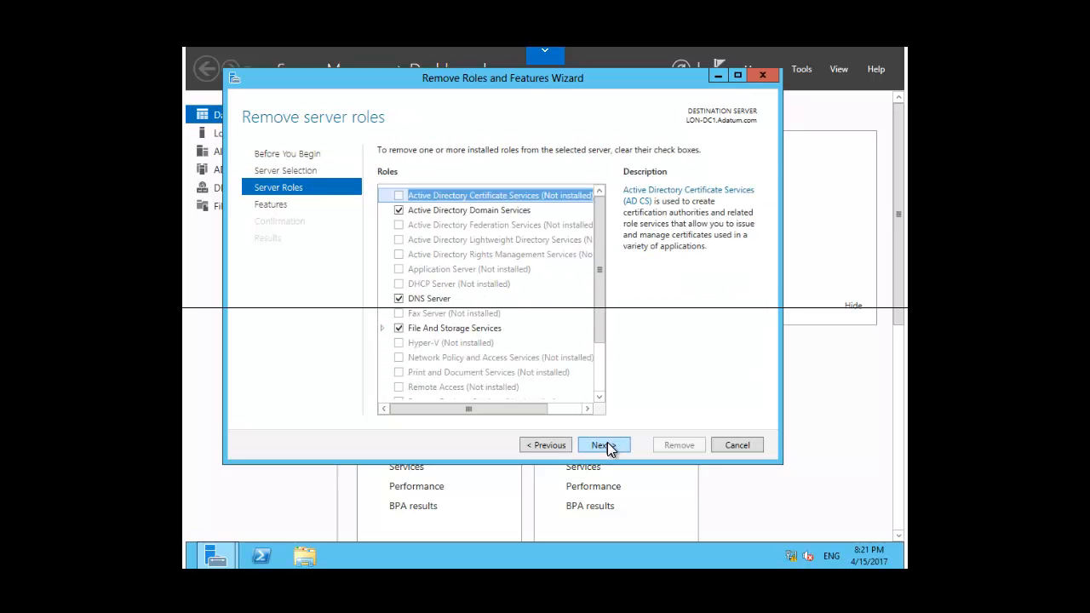
- Uncheck Active Directory Domain Services, include its dependent features, and advance to the confirmation list
left_click(398, 210)
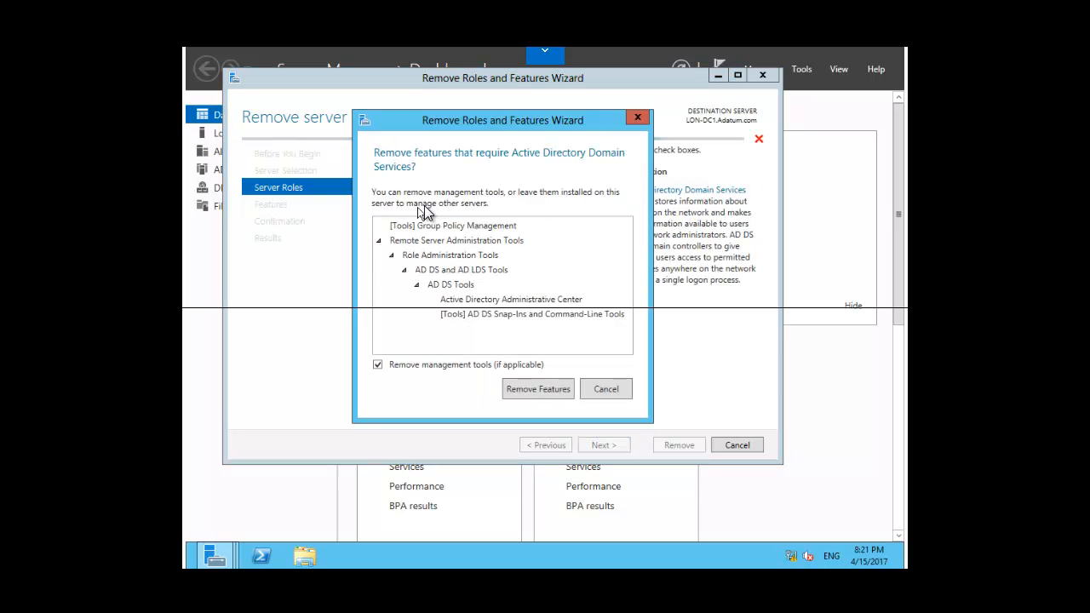
left_click(538, 389)
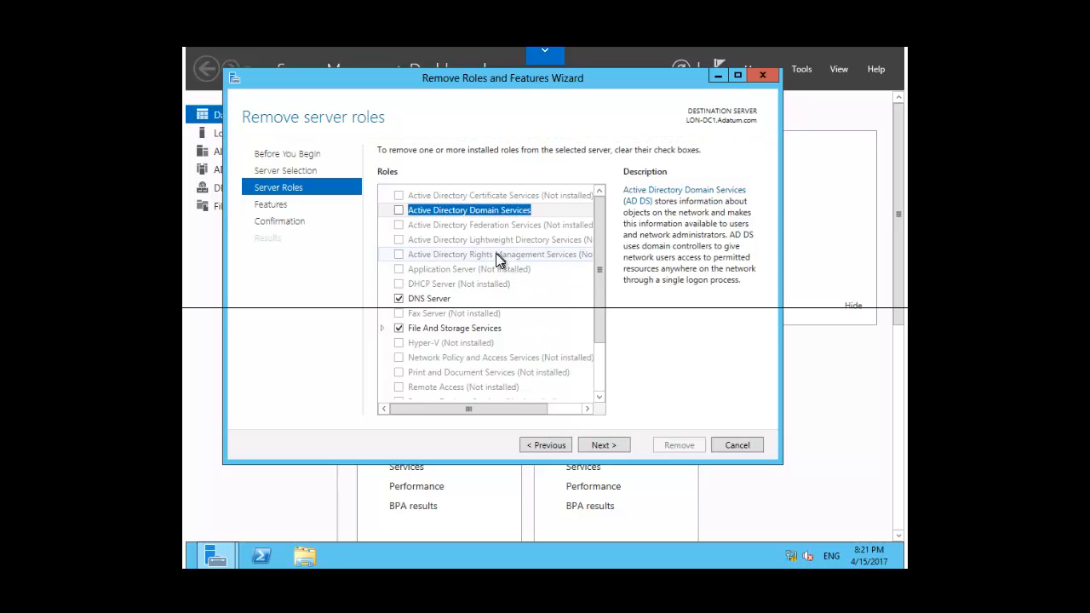
left_click(605, 446)
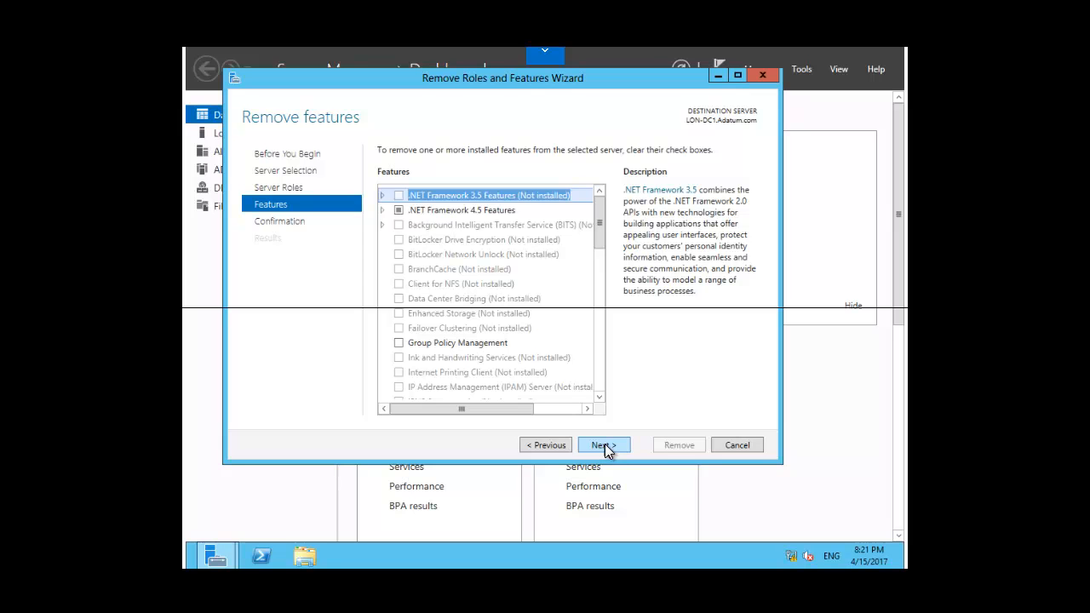
left_click(604, 445)
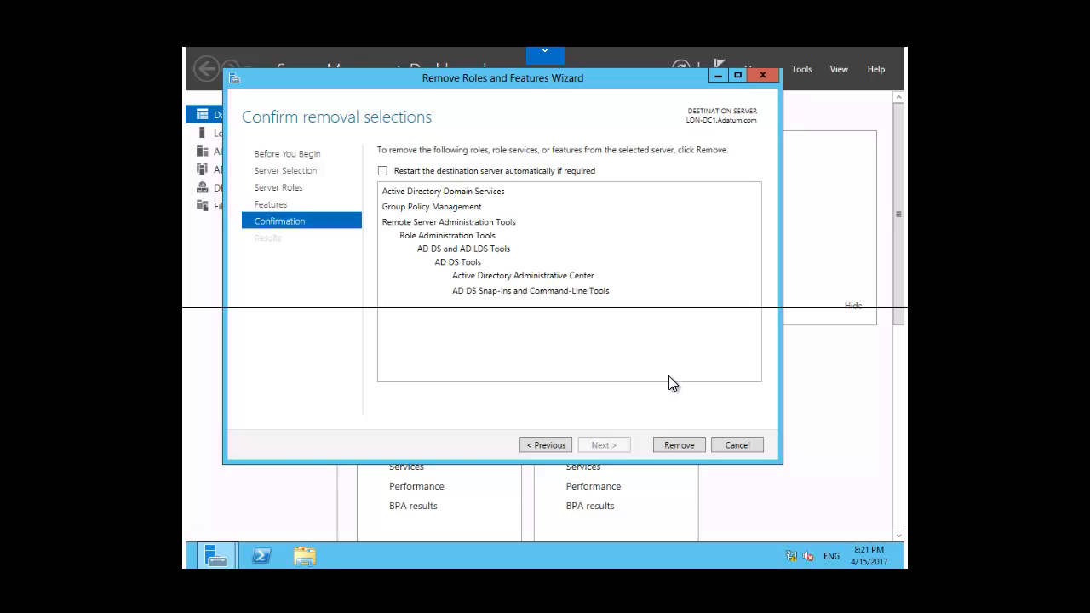
- Remove Active Directory Domain Services, Group Policy Management and the AD DS tools
left_click(678, 446)
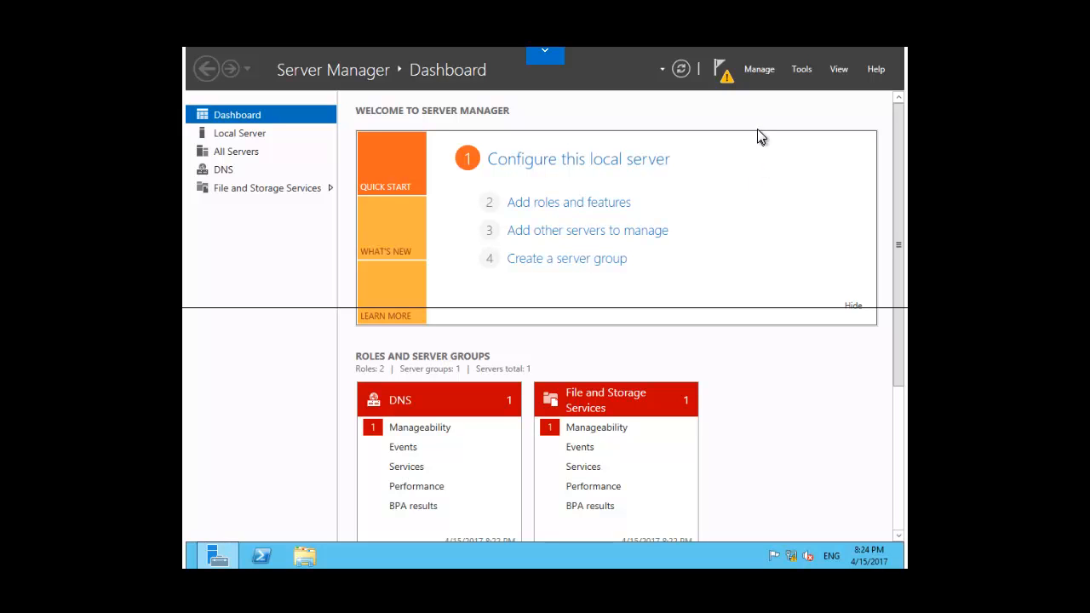
- Reopen Remove Roles and Features and advance toward LON-DC1's installed roles list
left_click(759, 72)
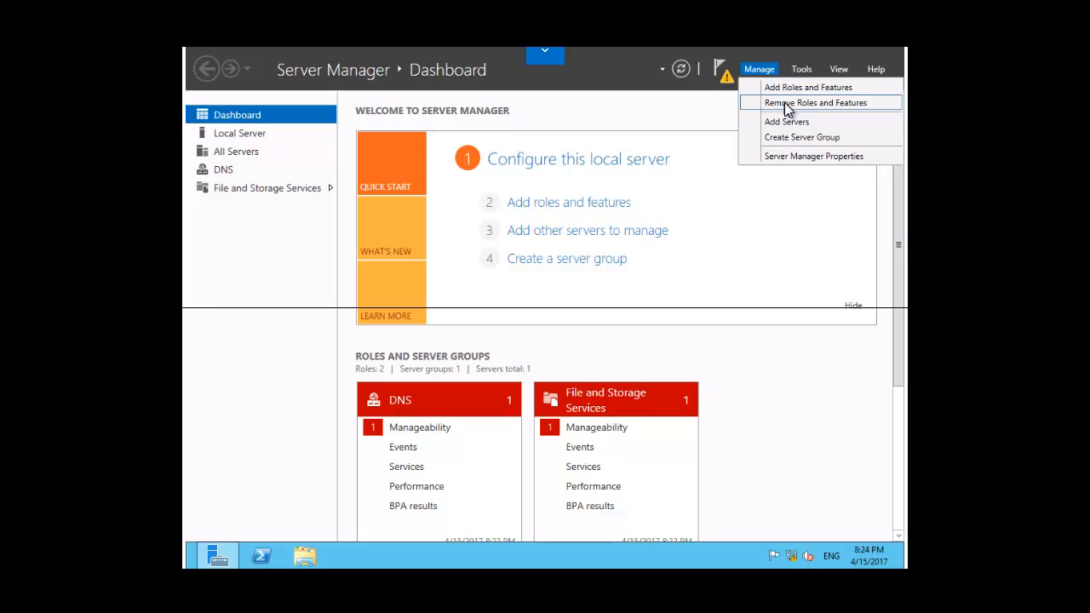
left_click(785, 102)
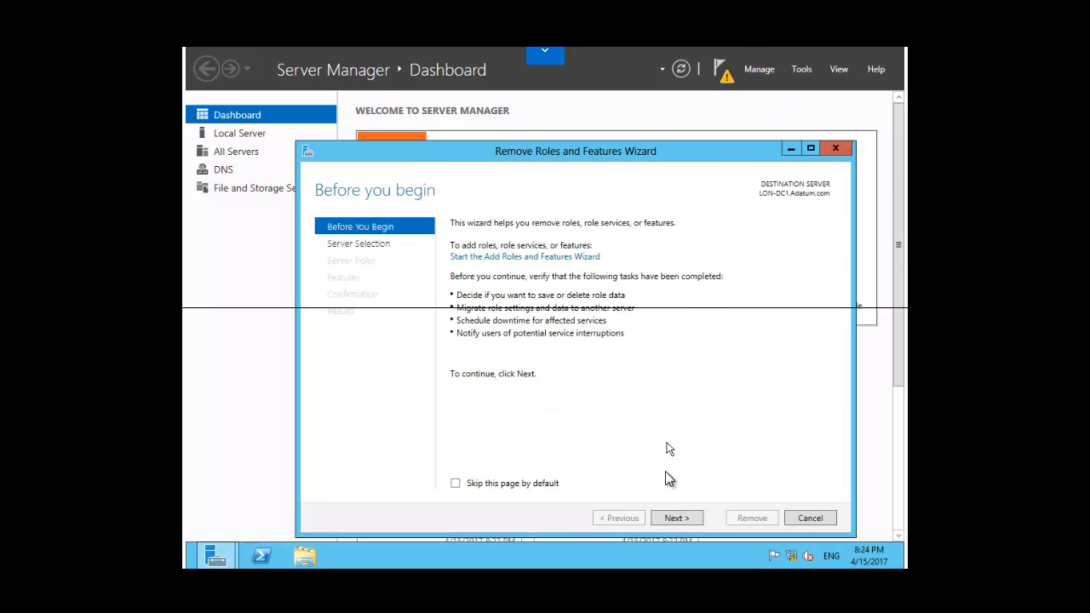
left_click(675, 519)
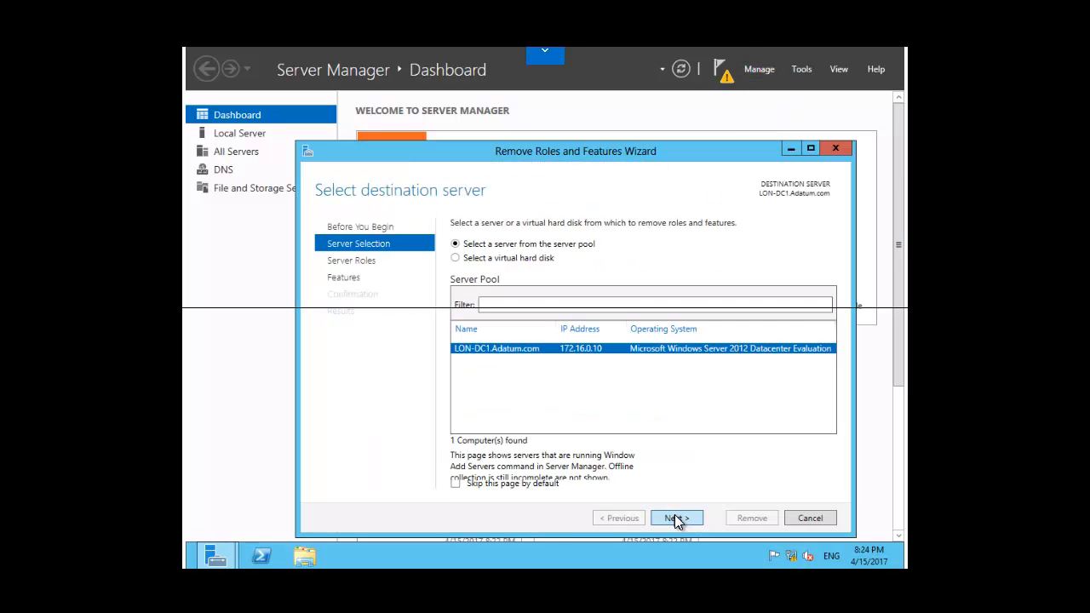
left_click(678, 518)
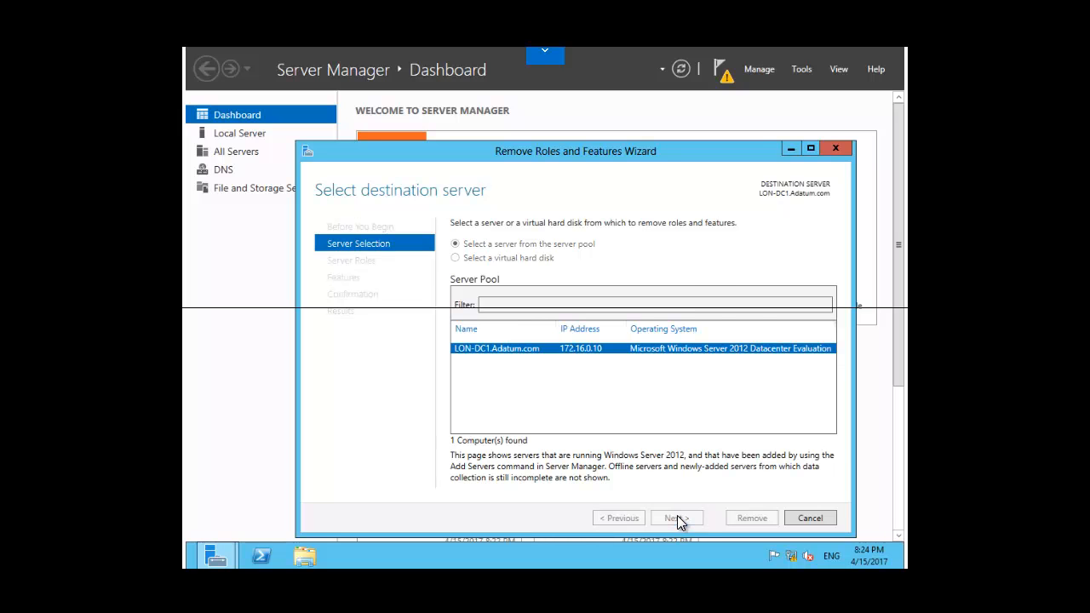